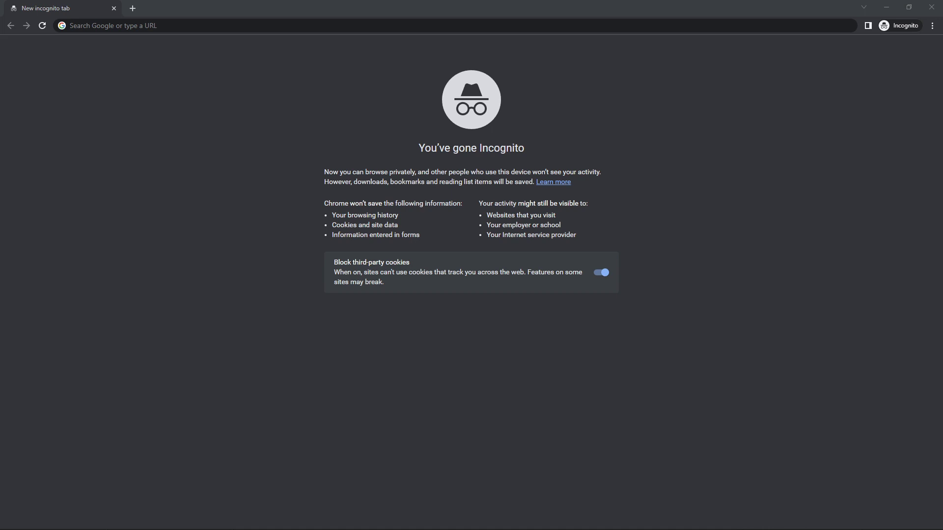
# - Search Google for 'anaconda', reject the optional cookies, and open the anaconda.com result
pyautogui.click(286, 26)
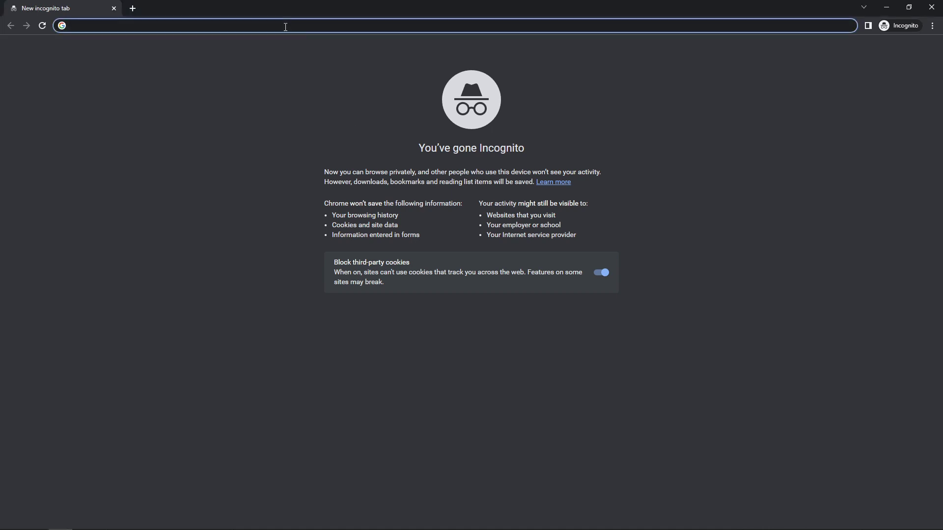
pyautogui.write('ana')
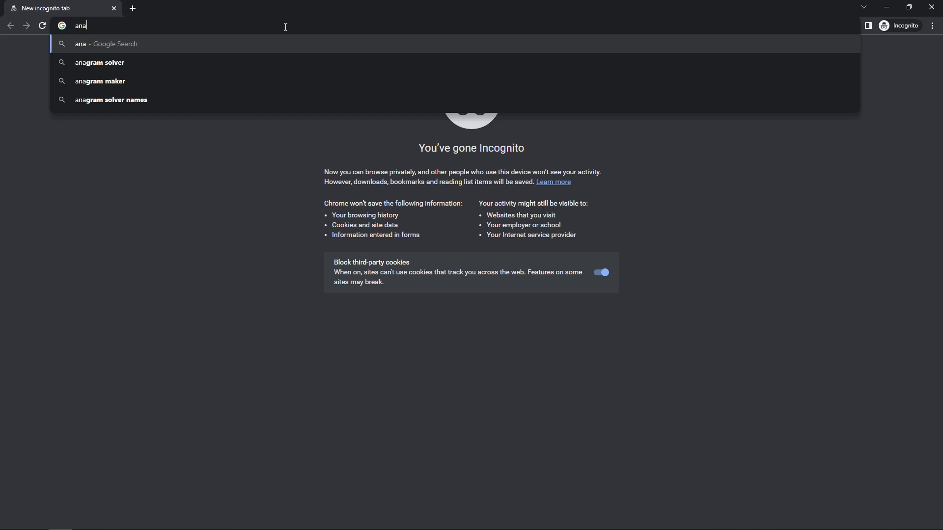
pyautogui.write('conda')
pyautogui.press('Return')
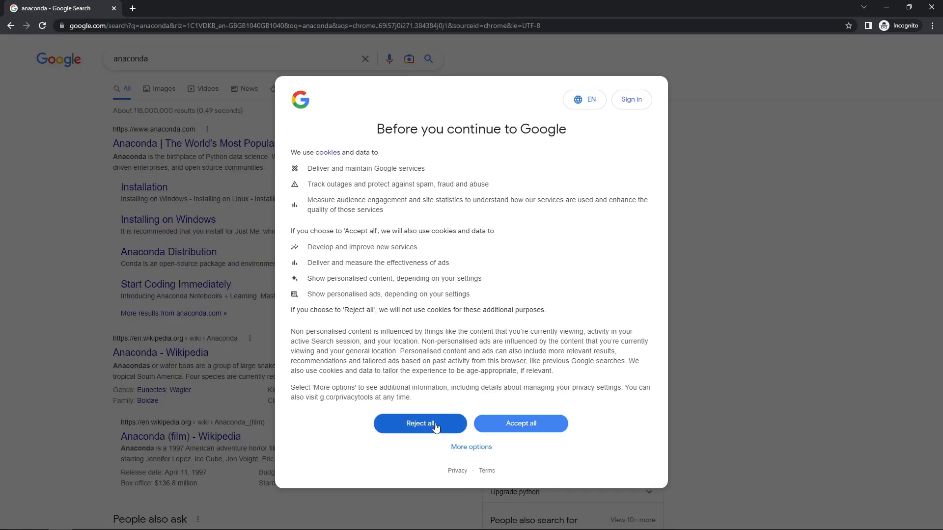
pyautogui.click(436, 425)
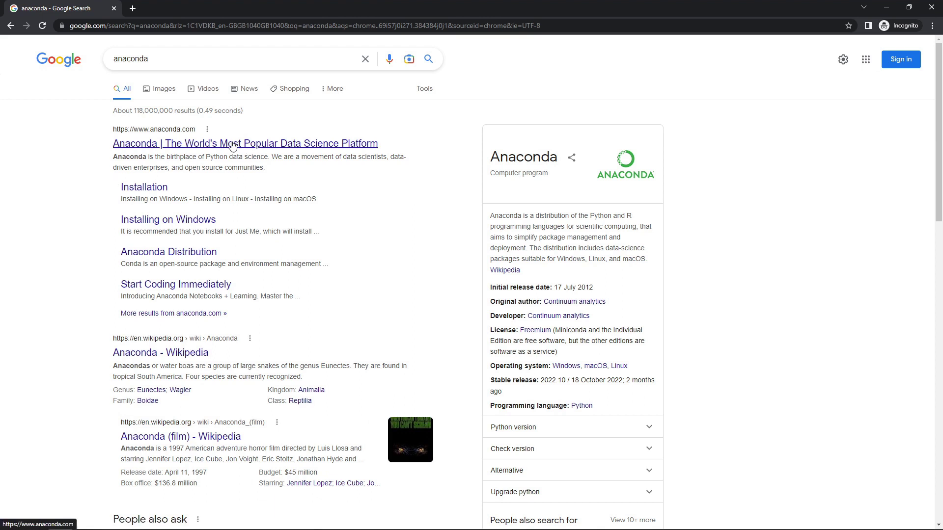
pyautogui.click(227, 147)
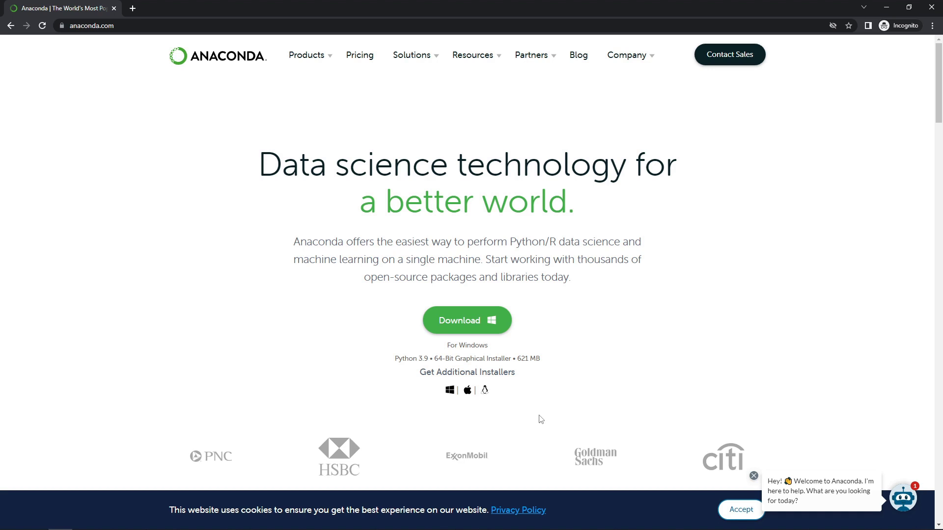
# - Download the 64-bit Windows Anaconda3 installer and run it from the download bar
pyautogui.click(505, 321)
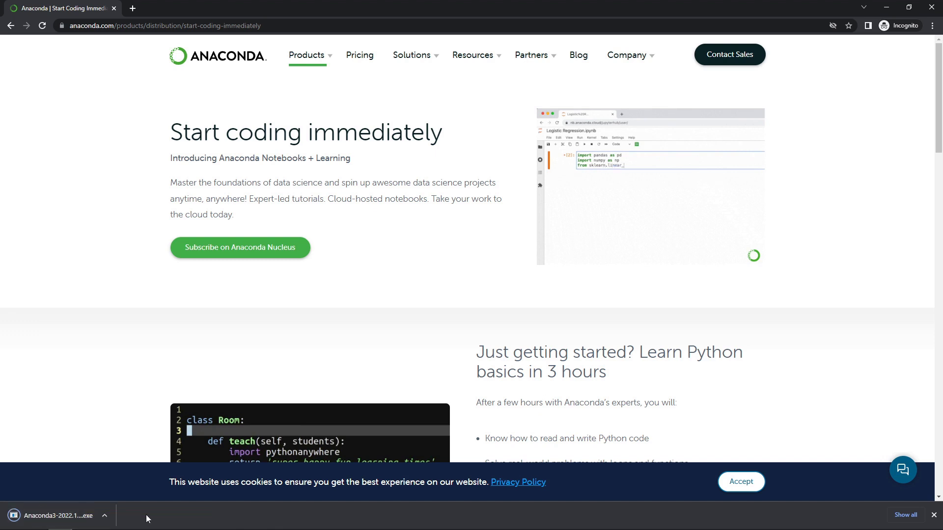
pyautogui.click(76, 518)
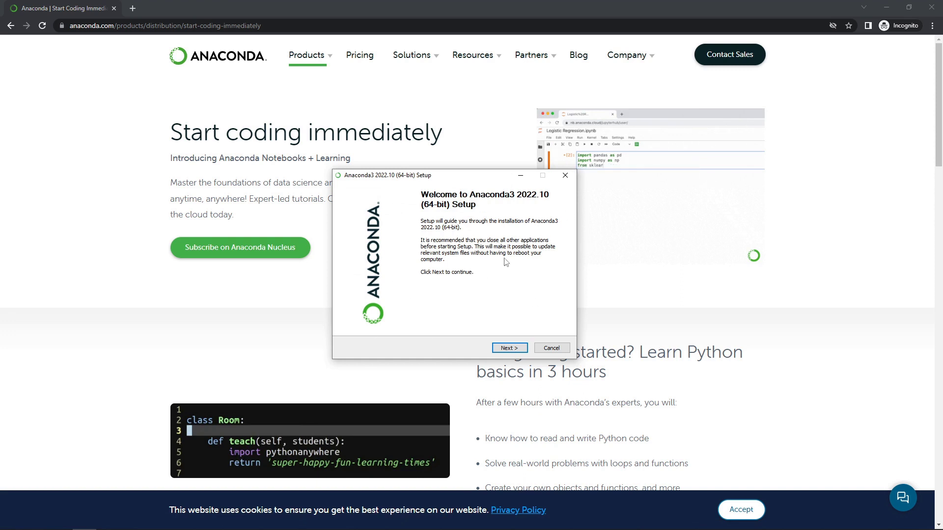
# - Accept the license, choose a Just Me install, and keep the default destination folder
pyautogui.click(510, 349)
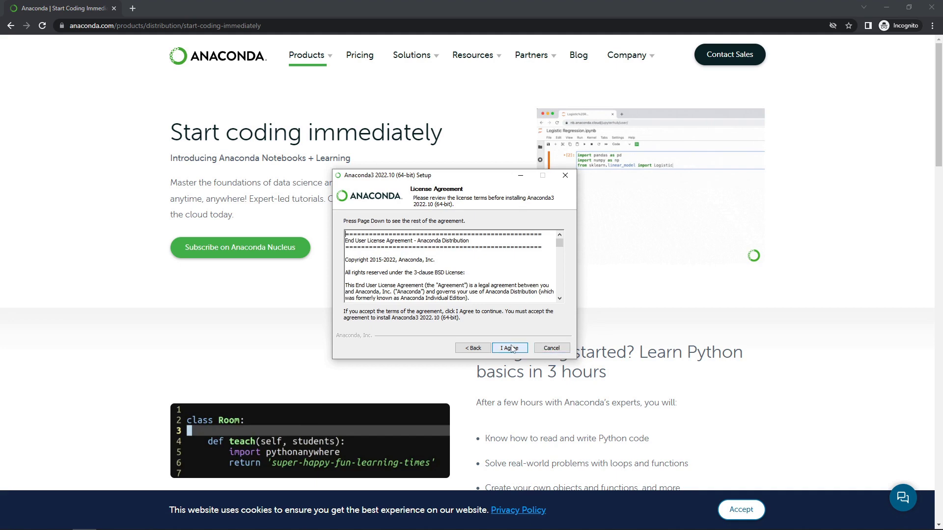
pyautogui.moveTo(560, 245)
pyautogui.mouseDown()
pyautogui.moveTo(563, 295)
pyautogui.moveTo(560, 244)
pyautogui.mouseUp()
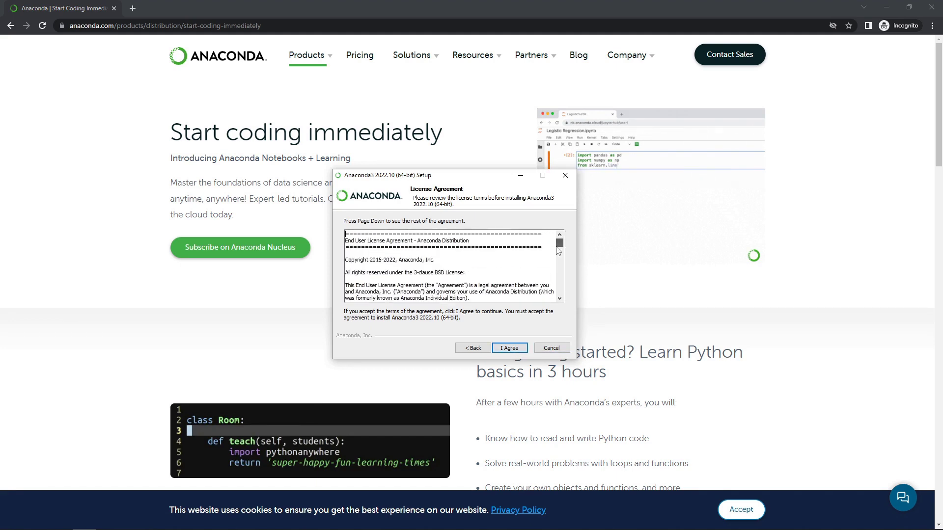
pyautogui.click(510, 349)
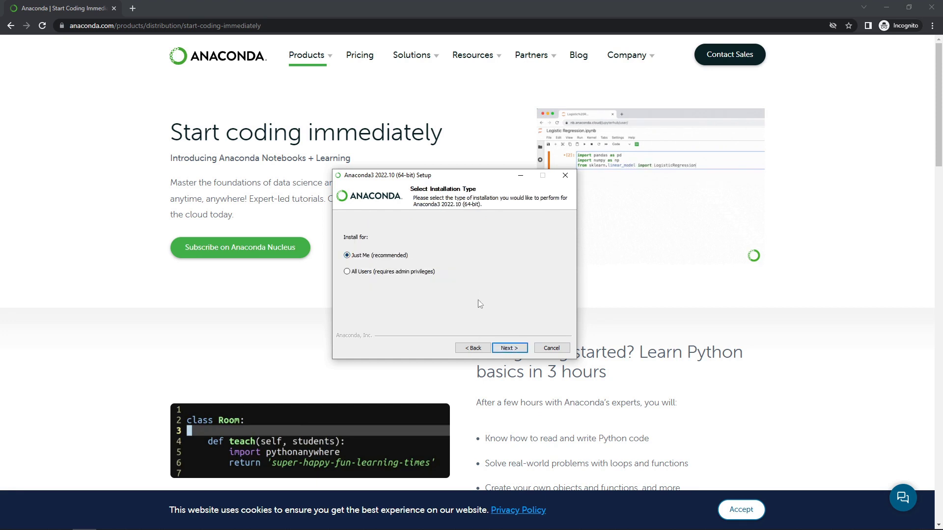
pyautogui.click(515, 350)
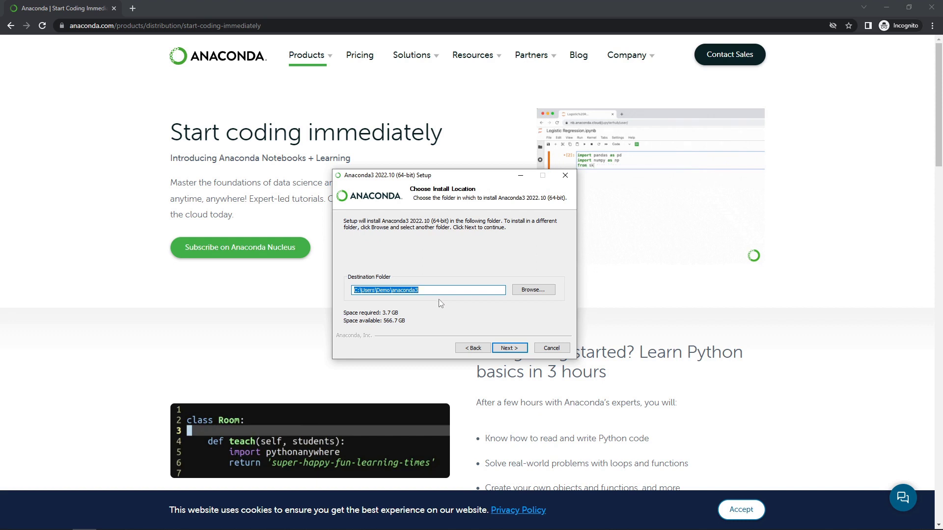
pyautogui.click(509, 348)
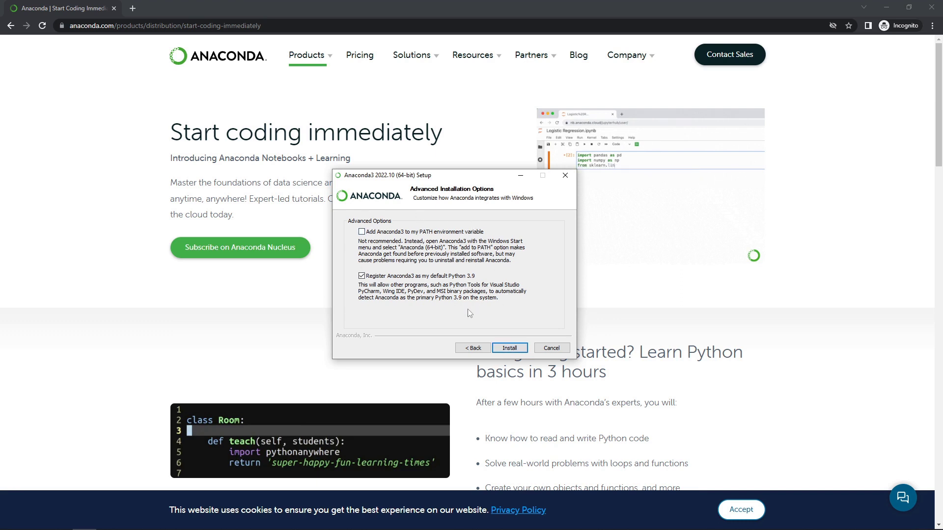
# - Start the Anaconda3 2022.10 installation and show its detailed progress log
pyautogui.click(511, 348)
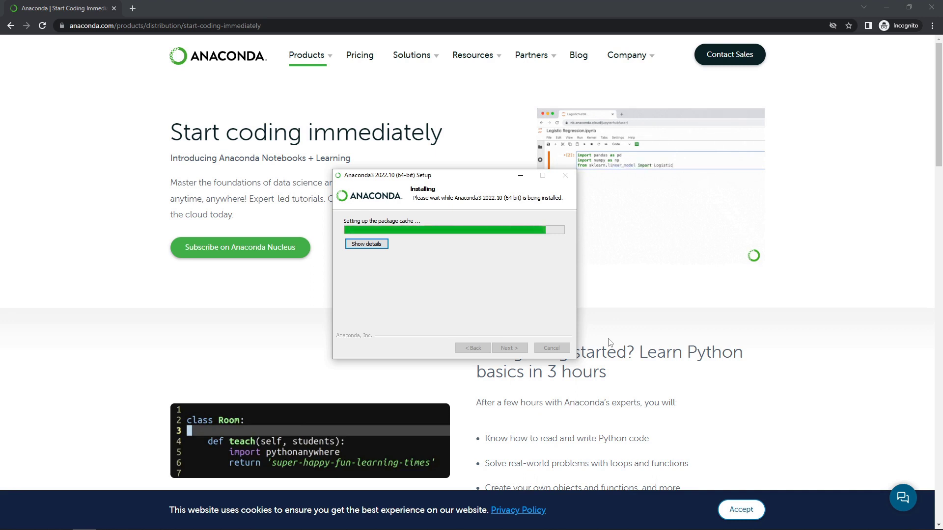
pyautogui.click(366, 243)
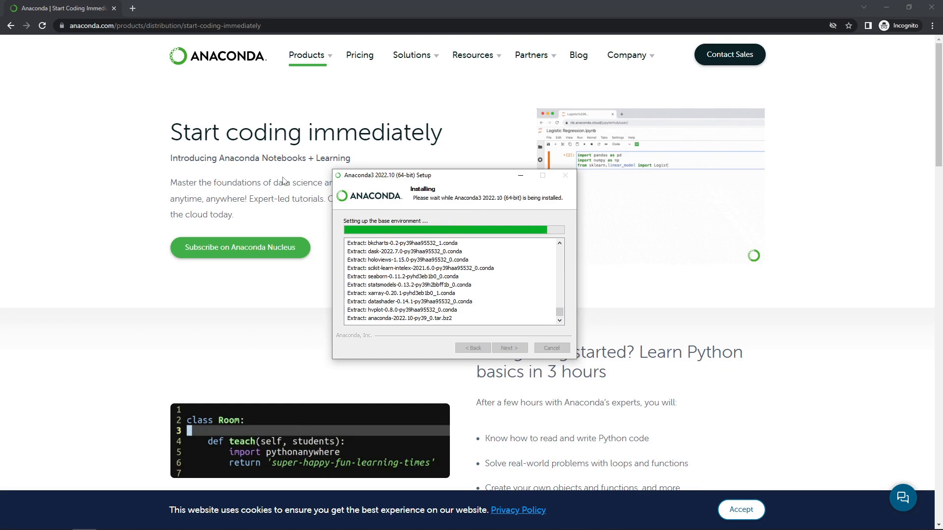
# - In a new tab, search for 'vs code' and open the code.visualstudio.com result
pyautogui.click(134, 11)
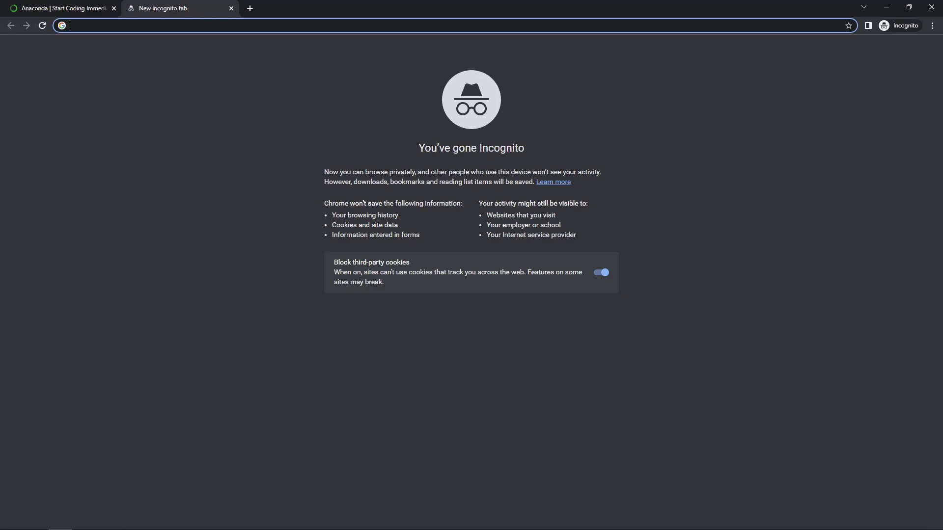
pyautogui.click(197, 25)
pyautogui.write('vs code')
pyautogui.press('Return')
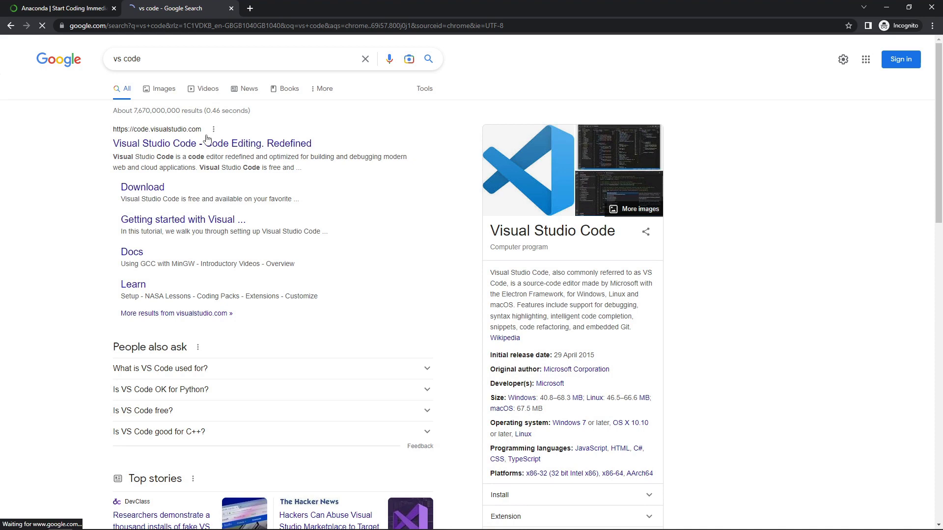
pyautogui.click(232, 150)
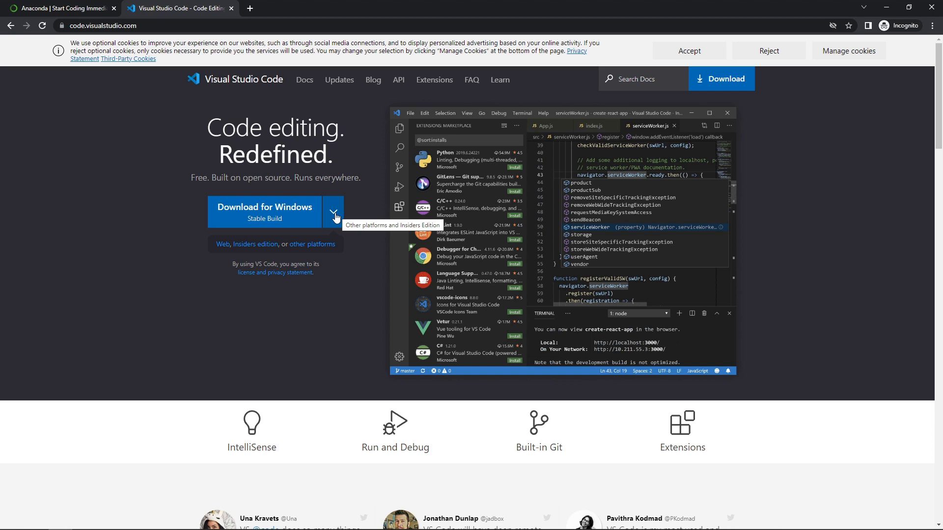
# - Download the Windows stable build of VS Code from code.visualstudio.com
pyautogui.click(310, 223)
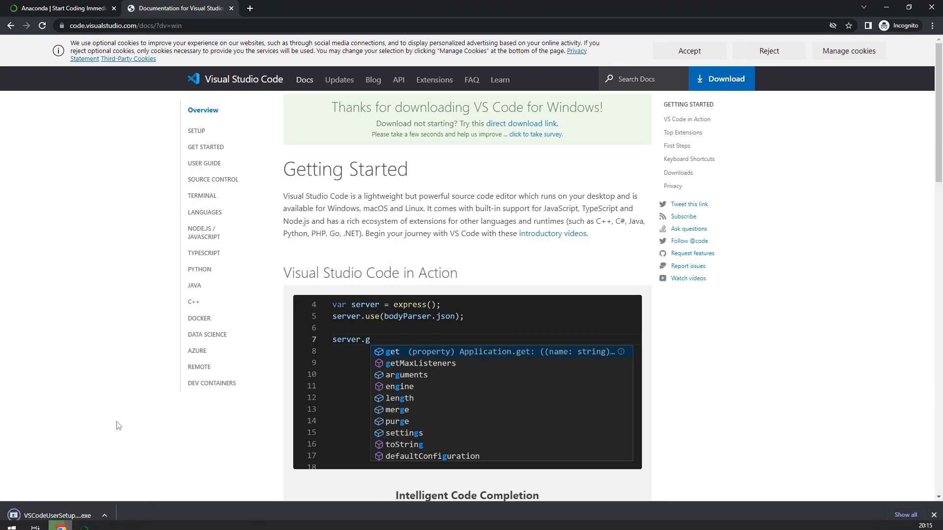
# - Finish Anaconda setup with the Distribution Tutorial and Getting Started options unchecked
pyautogui.click(87, 522)
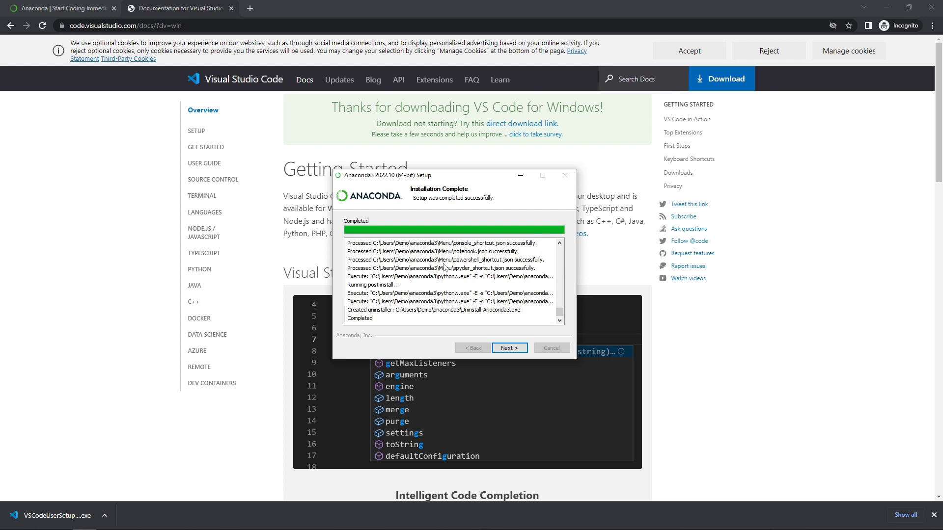
pyautogui.click(504, 352)
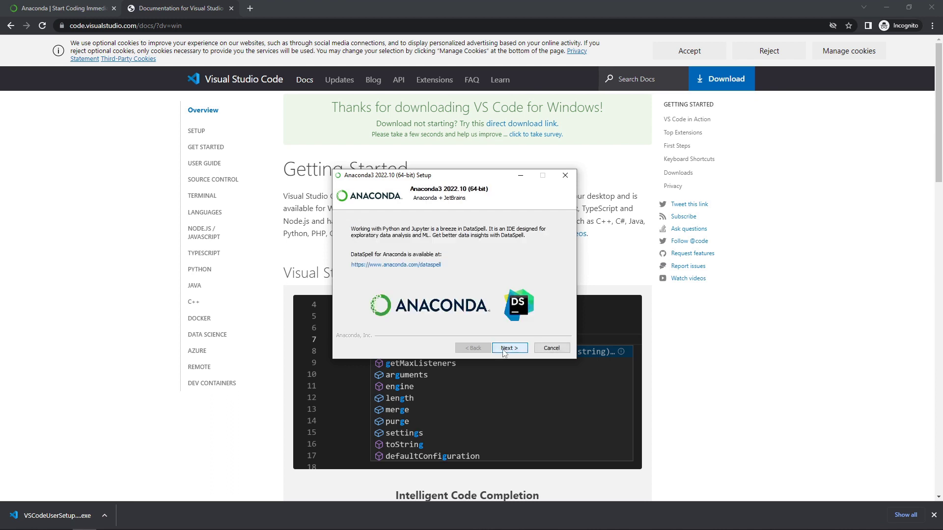
pyautogui.click(504, 352)
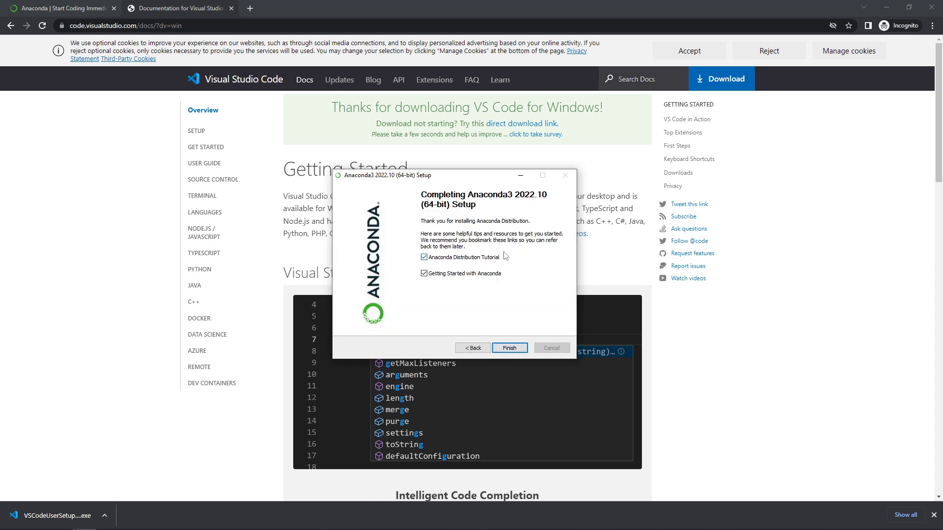
pyautogui.click(469, 258)
pyautogui.click(457, 276)
pyautogui.click(510, 348)
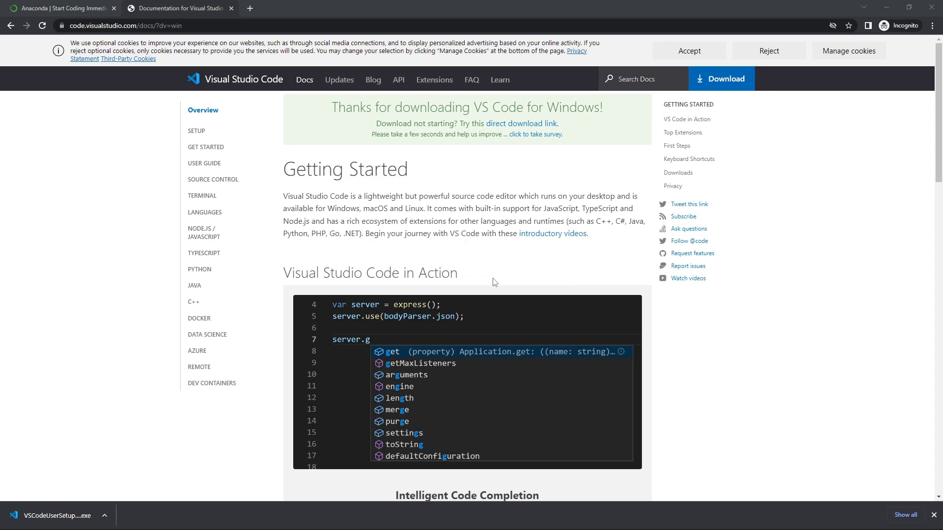
# - Run VSCodeUserSetup.exe, accept its license, and keep the default installation folder
pyautogui.click(67, 518)
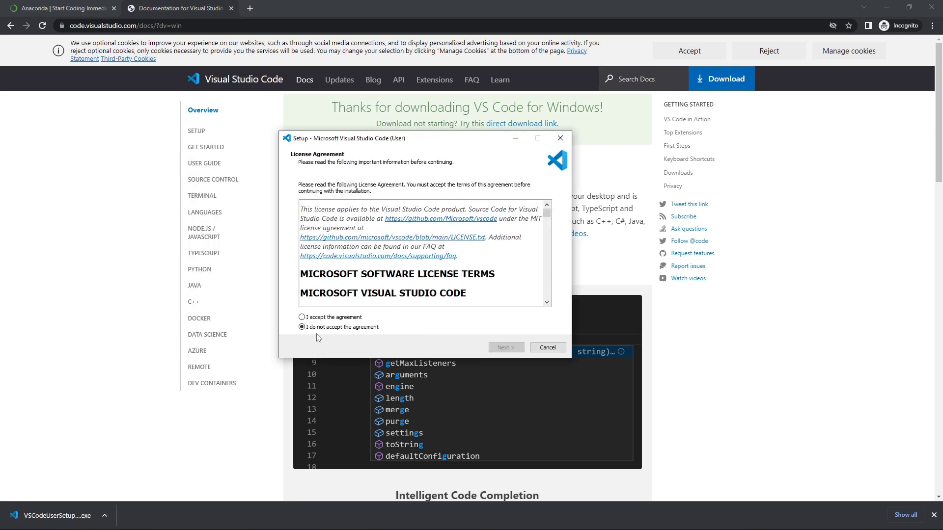
pyautogui.click(323, 319)
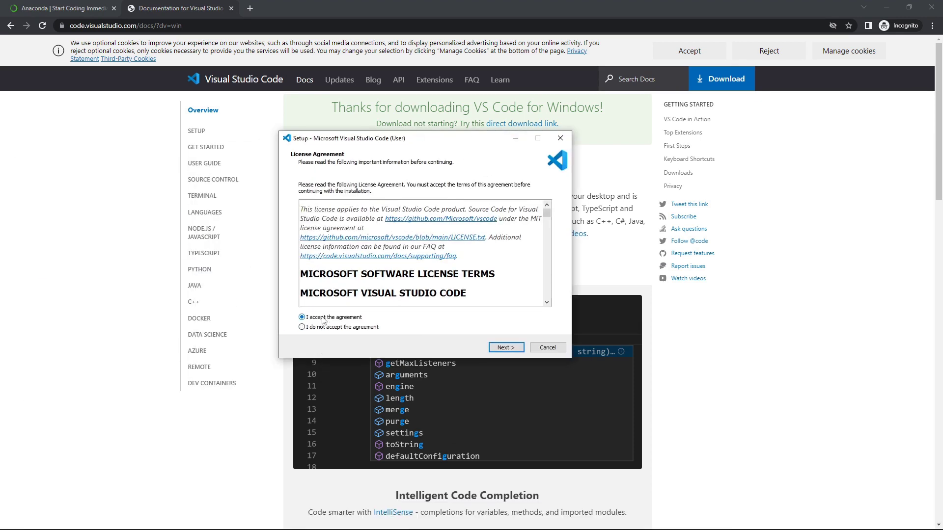
pyautogui.click(506, 348)
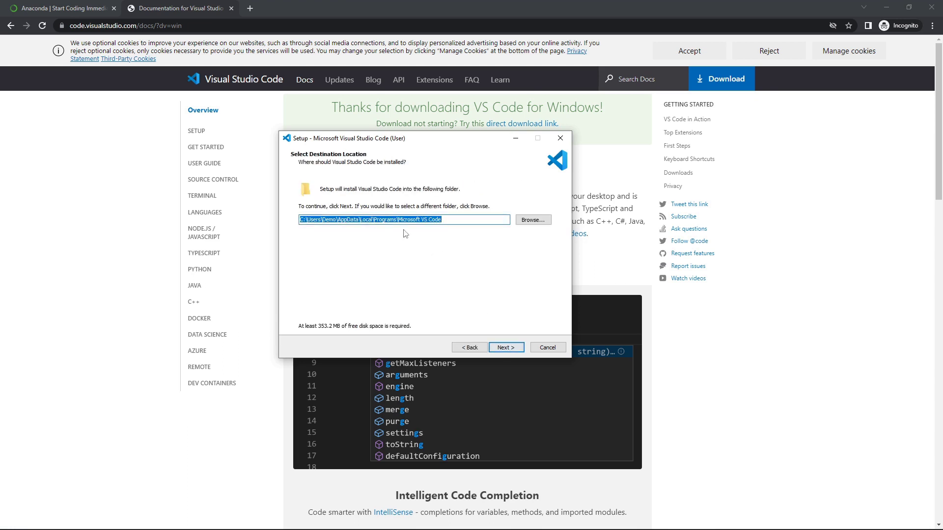
pyautogui.click(506, 349)
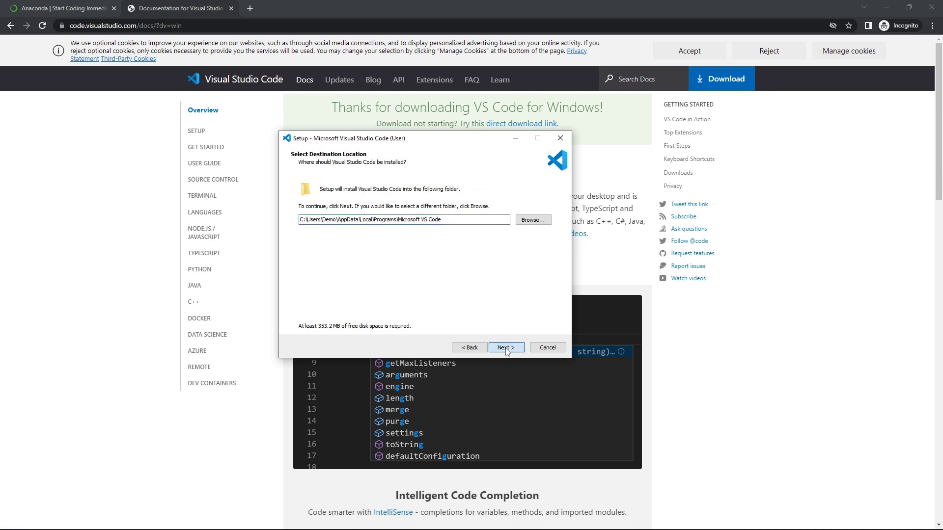
pyautogui.click(507, 350)
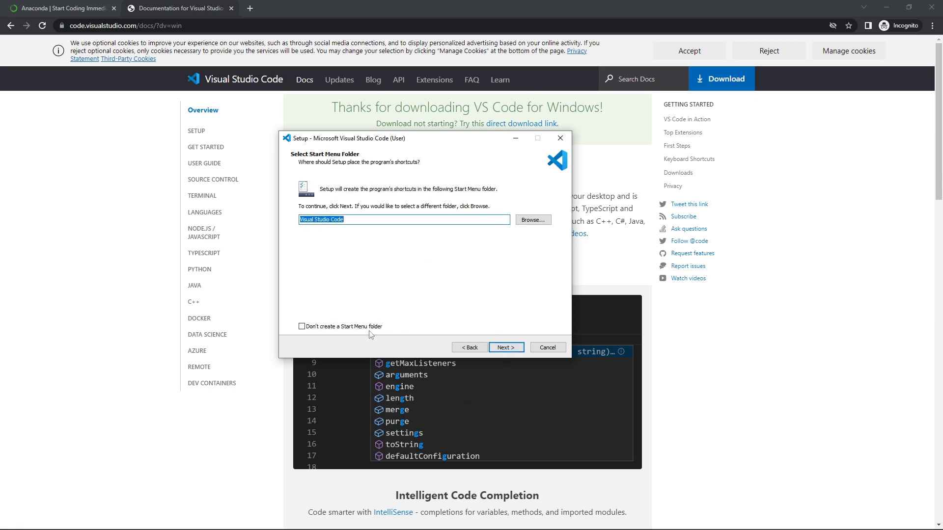
# - Keep the default Start Menu folder and tasks, install, and finish without launching VS Code
pyautogui.click(503, 349)
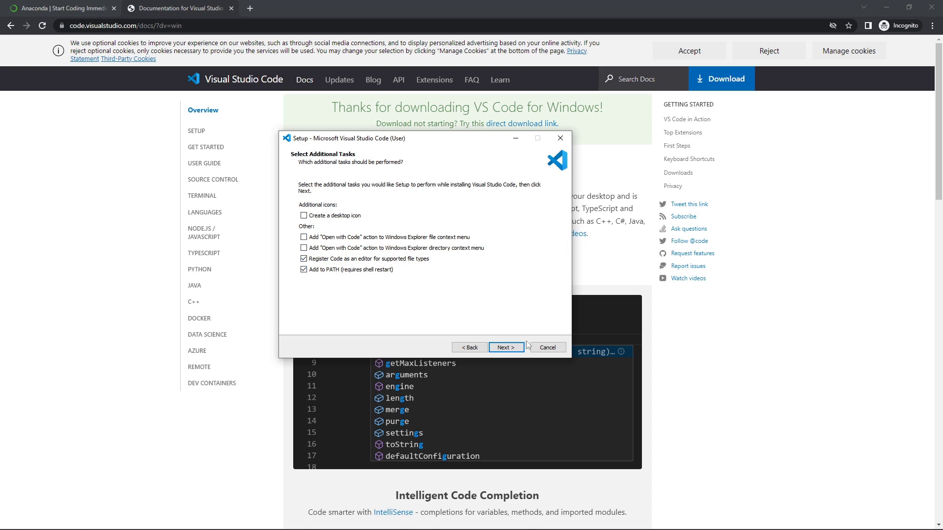
pyautogui.click(510, 352)
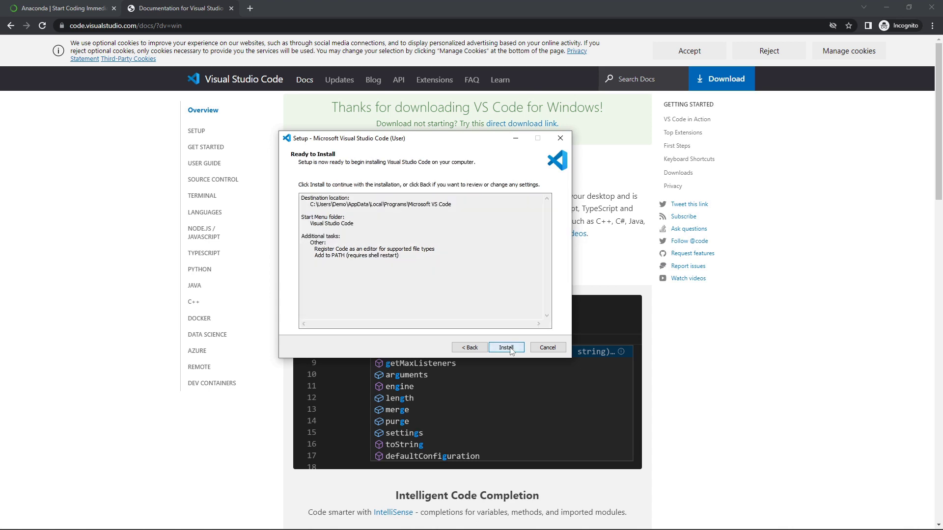
pyautogui.click(506, 348)
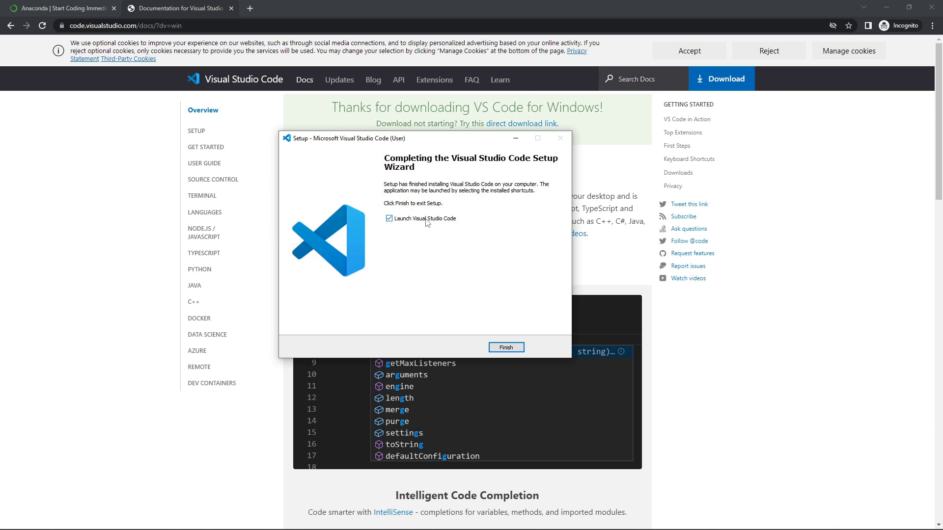
pyautogui.click(426, 220)
pyautogui.click(507, 347)
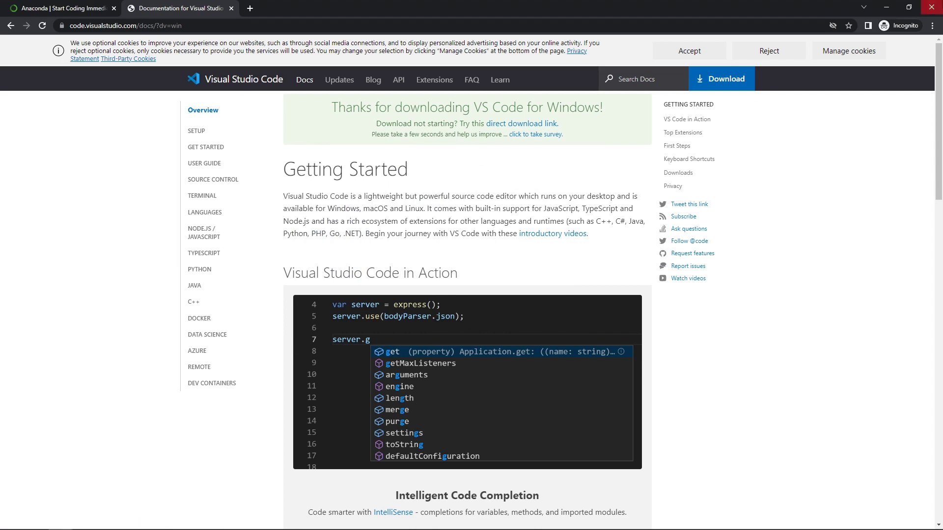
# - Close Chrome and search the Start menu for 'anac' to find Anaconda Navigator
pyautogui.click(926, 8)
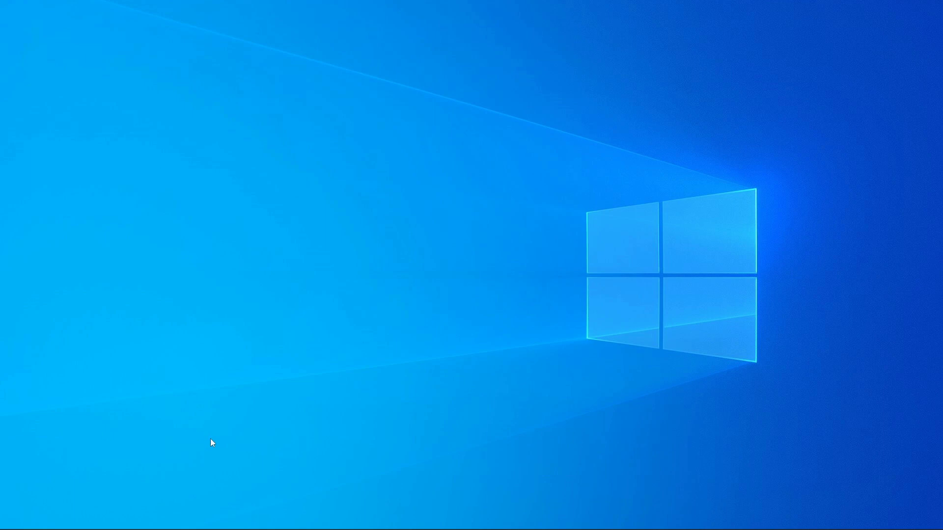
pyautogui.click(21, 522)
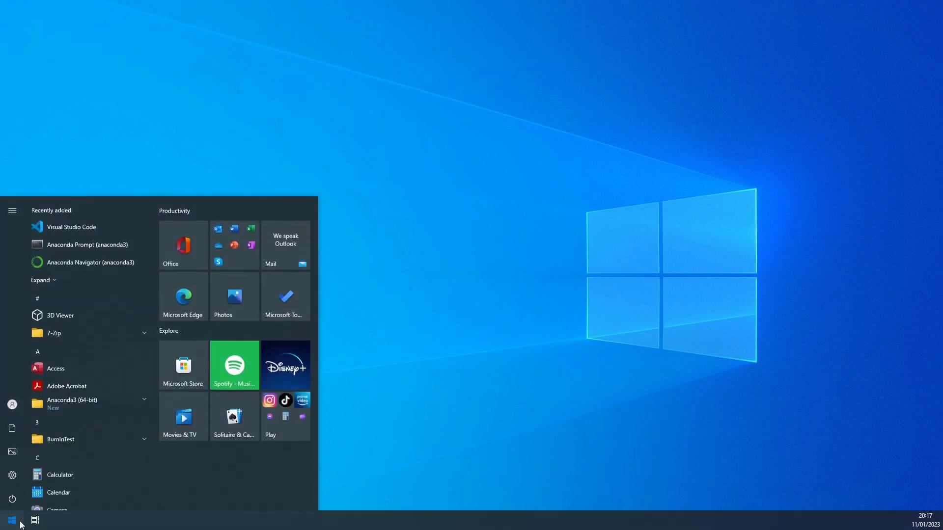
pyautogui.write('anacon')
pyautogui.press('BackSpace')
pyautogui.press('BackSpace')
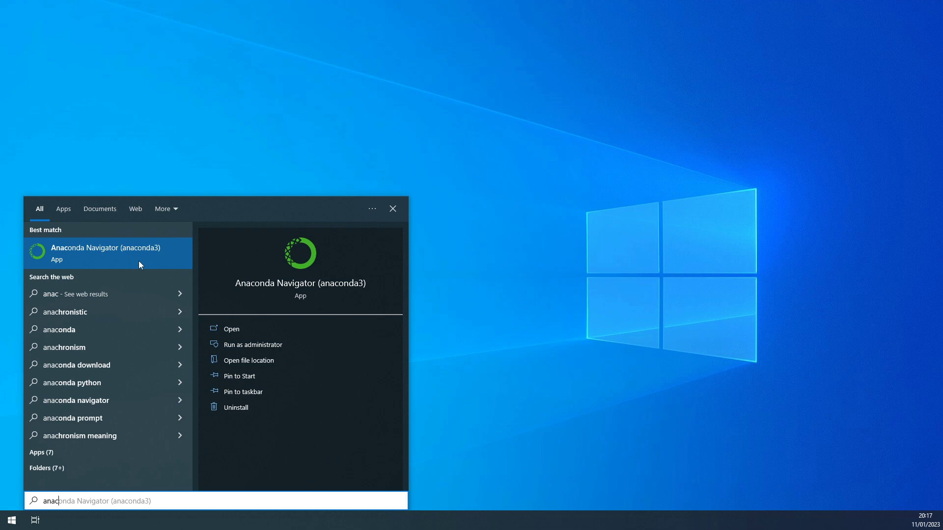
# - Launch Anaconda Navigator from the search results and accept the update to version 2.3.2
pyautogui.click(139, 265)
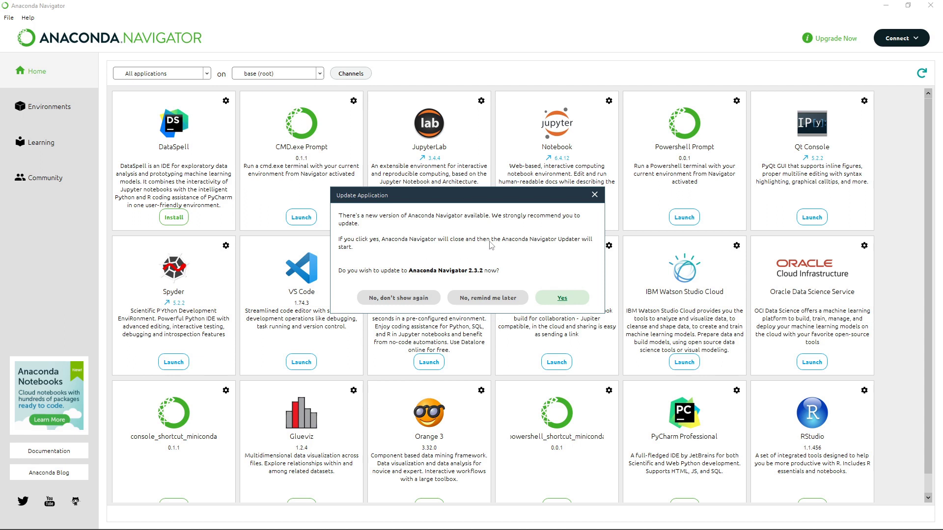
pyautogui.click(571, 301)
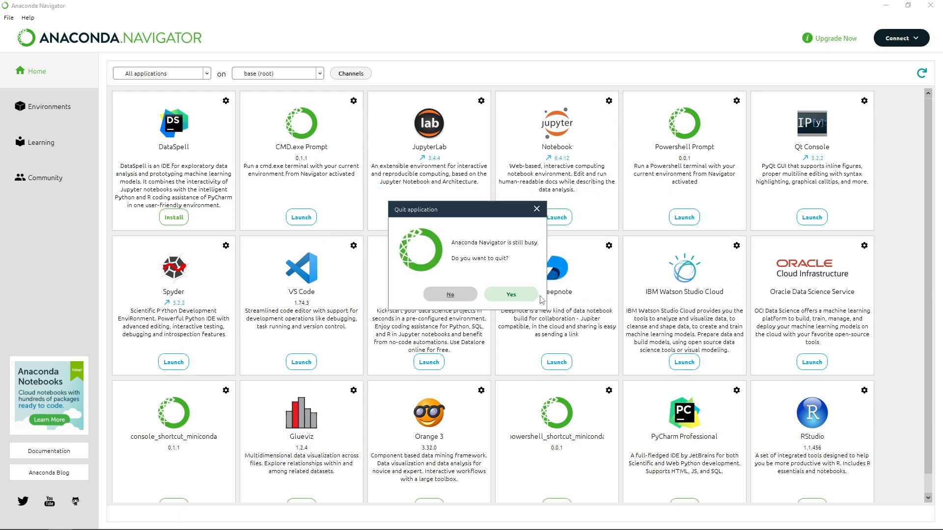
# - Quit Navigator and install the Anaconda Navigator 2.3.2 update until it completes
pyautogui.click(519, 300)
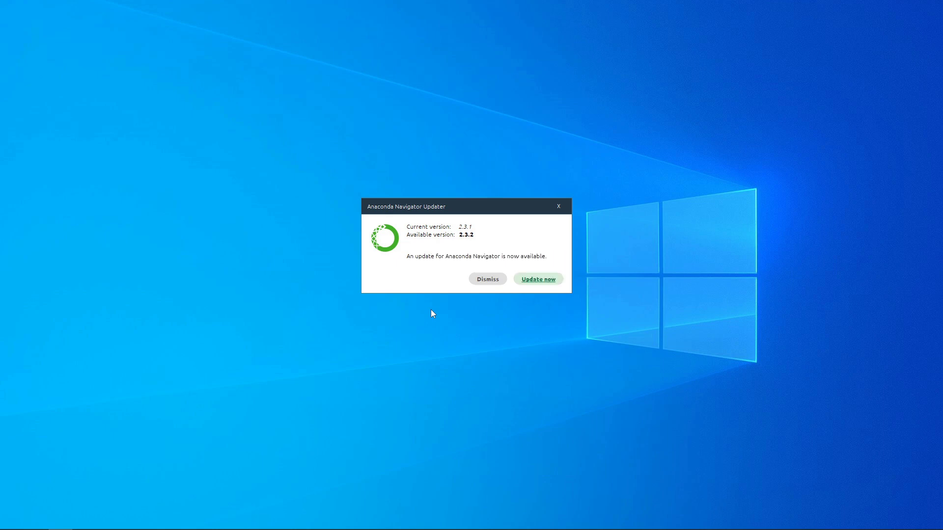
pyautogui.click(535, 282)
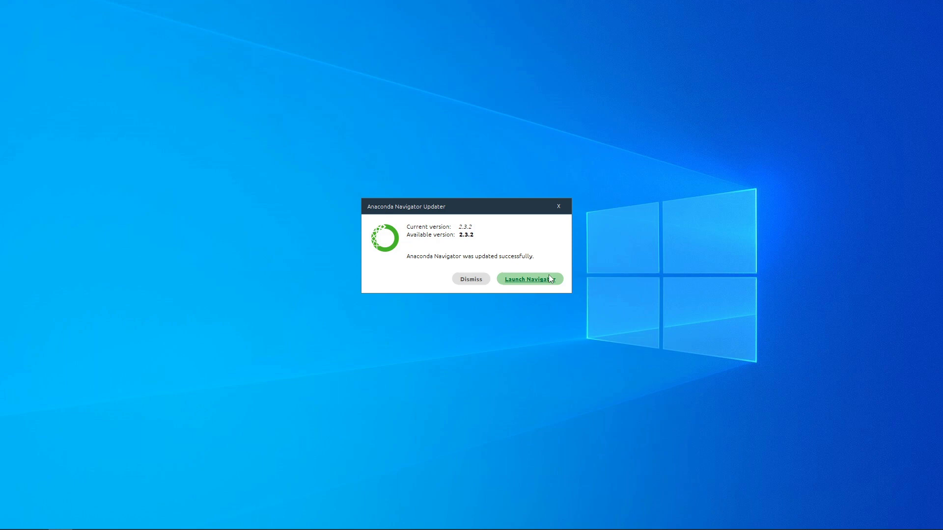
# - Relaunch the updated Navigator 2.3.2 and look over the application filter and environment lists
pyautogui.click(552, 280)
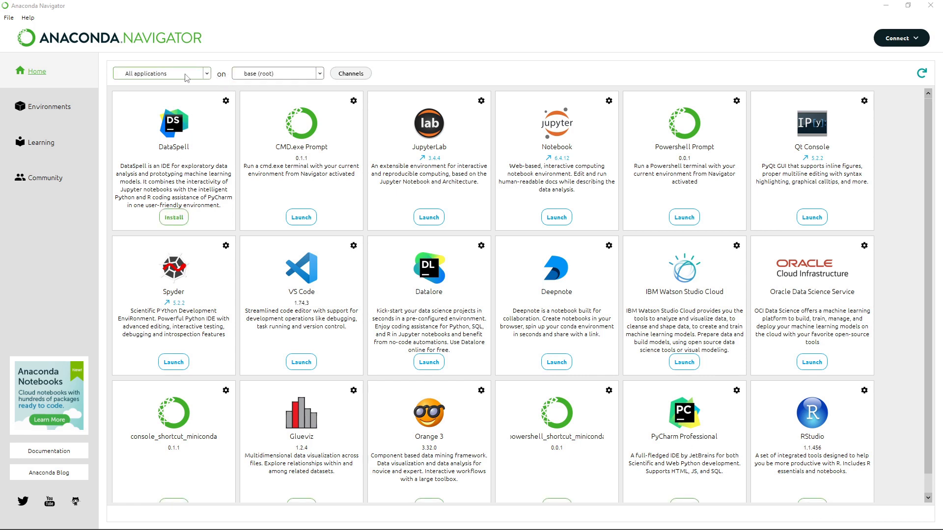
pyautogui.click(186, 76)
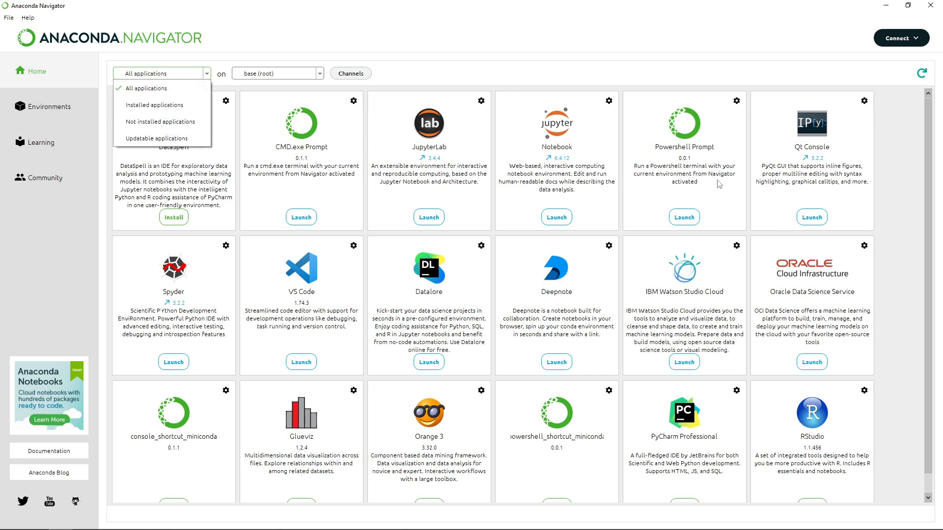
pyautogui.click(544, 14)
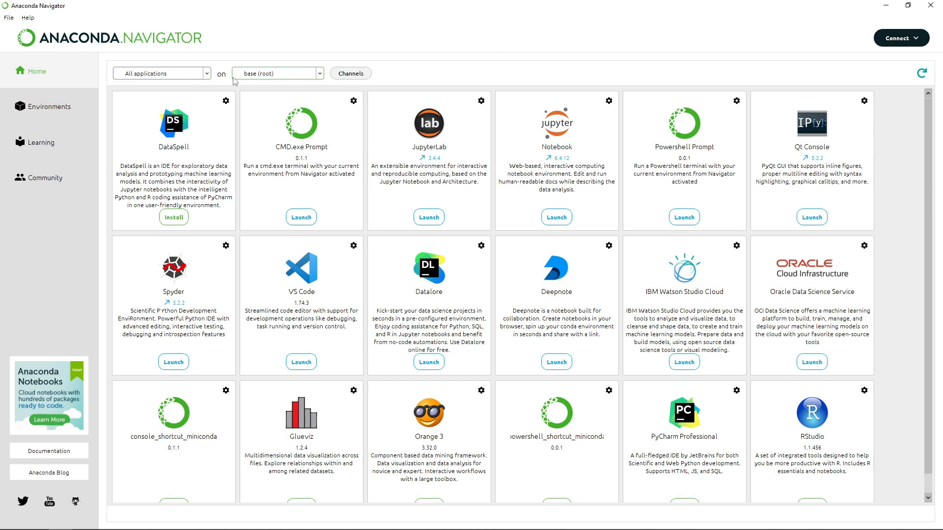
pyautogui.click(258, 77)
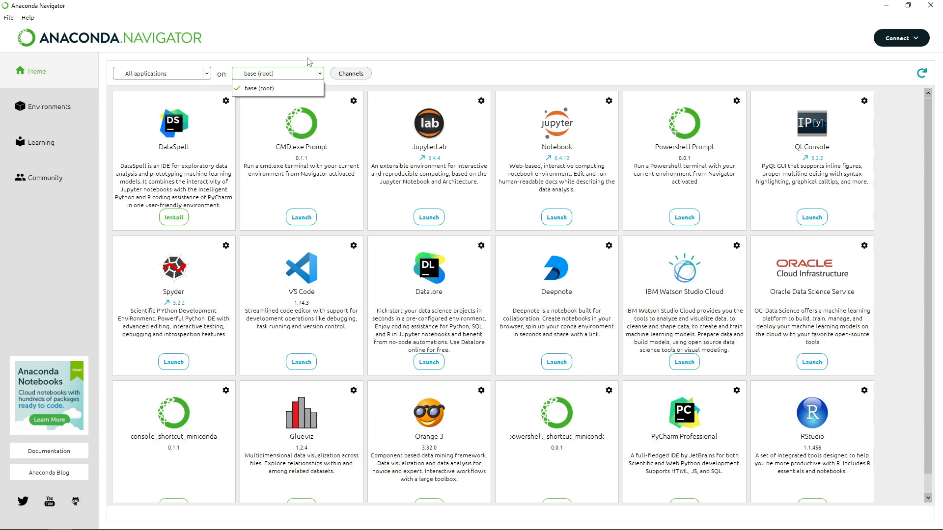
# - Show the Environments page with base (root)'s 418 installed packages
pyautogui.click(61, 111)
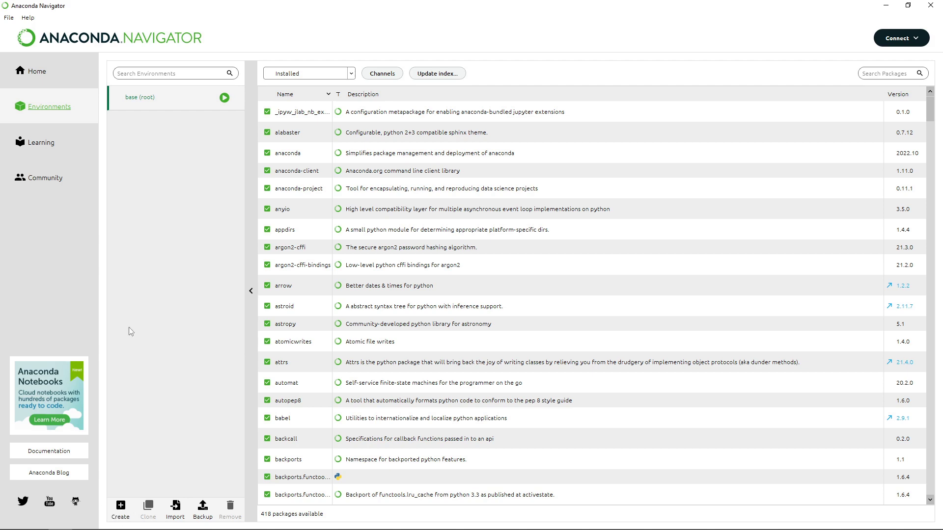
pyautogui.click(40, 76)
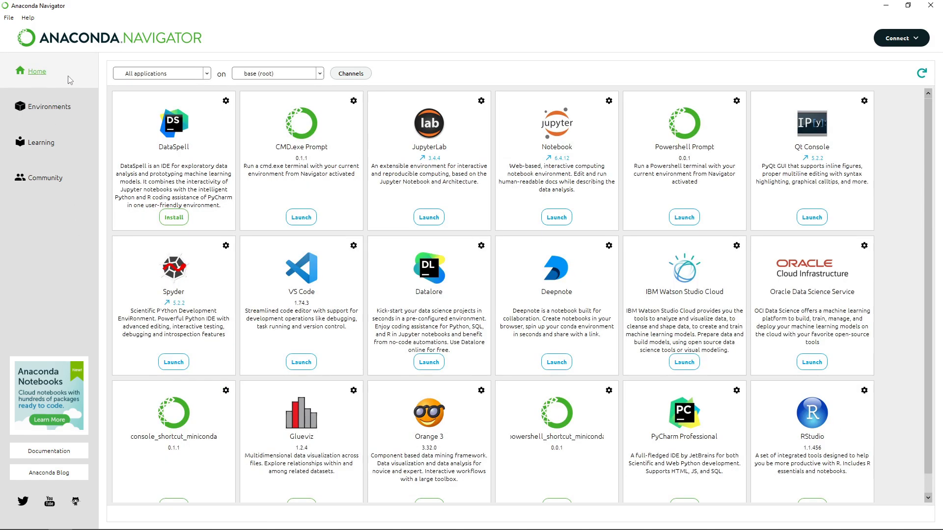
pyautogui.click(45, 109)
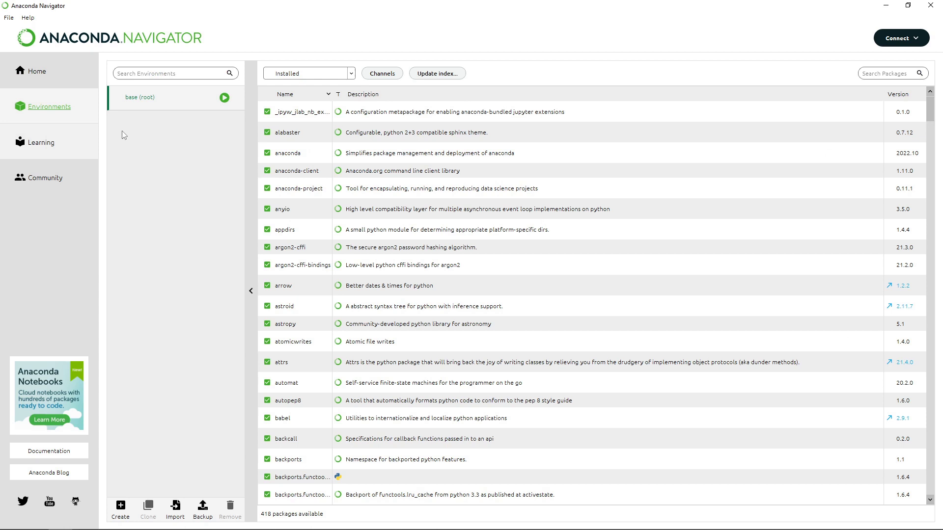
# - Fill the new-environment form with the name ParticleSimulation and Python 3.9.15
pyautogui.click(121, 509)
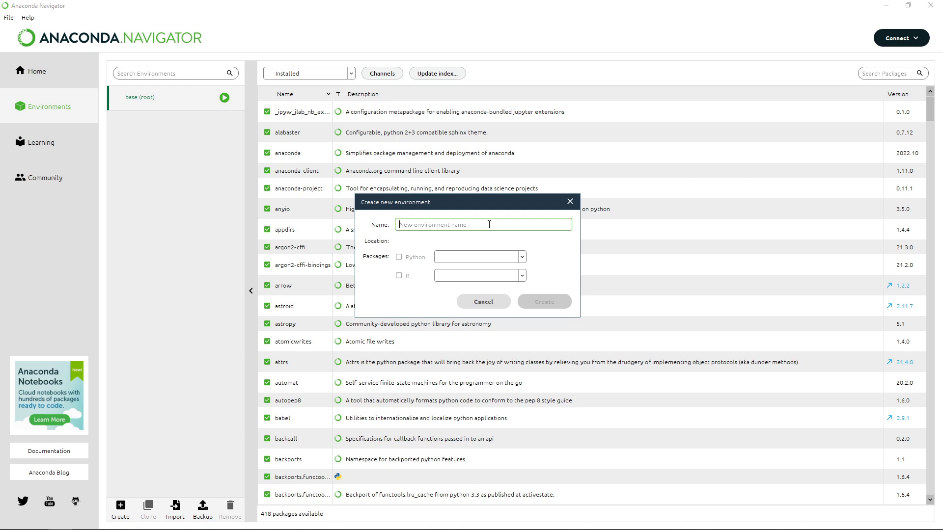
pyautogui.write('A')
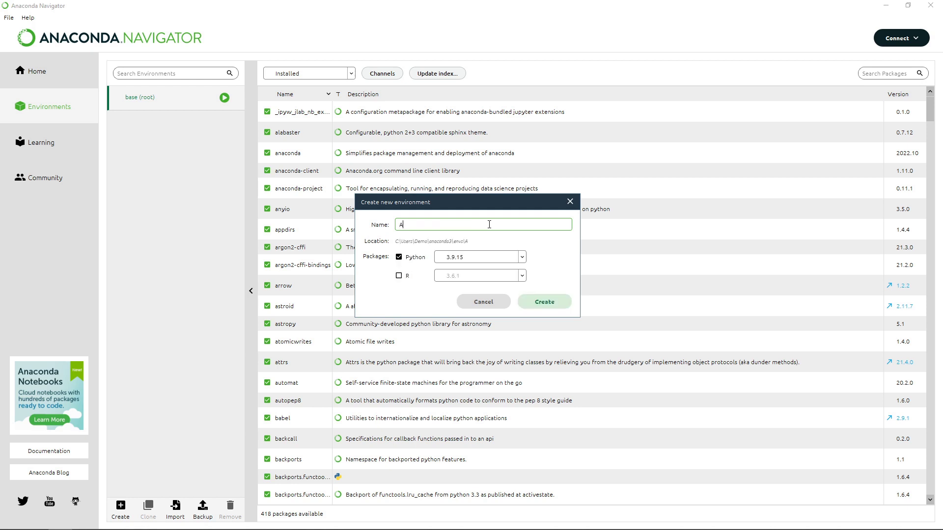
pyautogui.write('articleSimul')
pyautogui.write('ation')
pyautogui.click(486, 257)
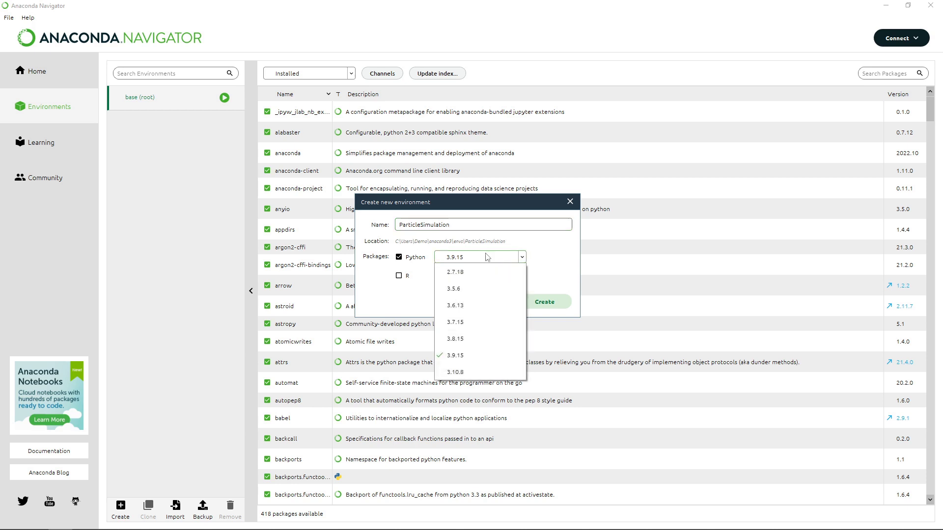
pyautogui.click(557, 249)
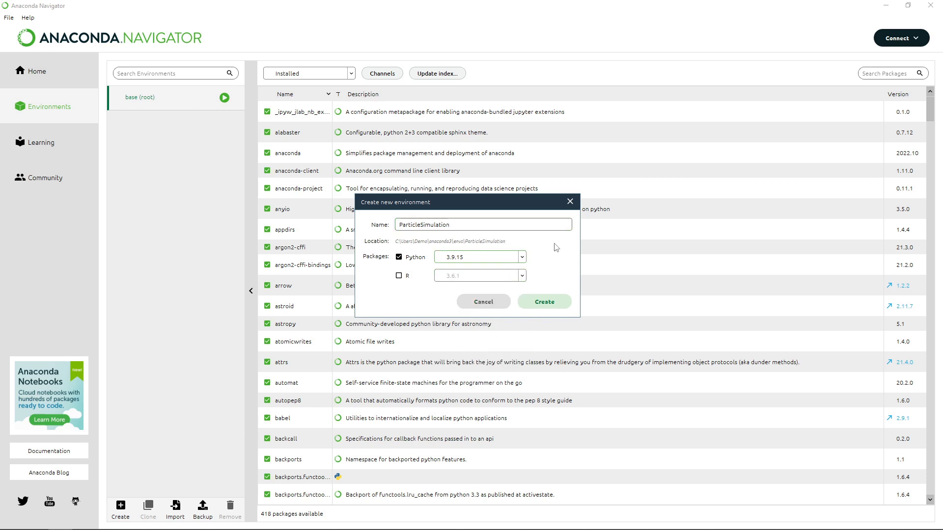
pyautogui.click(523, 258)
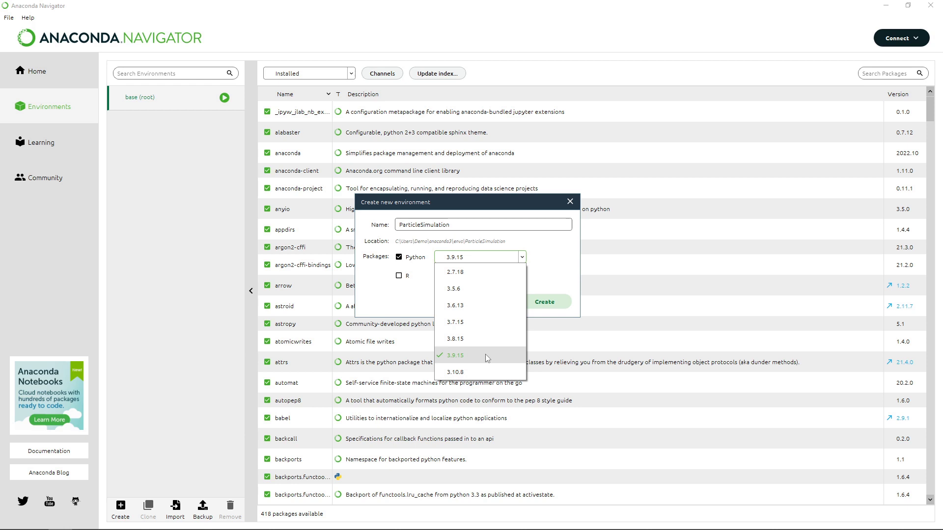
pyautogui.click(485, 354)
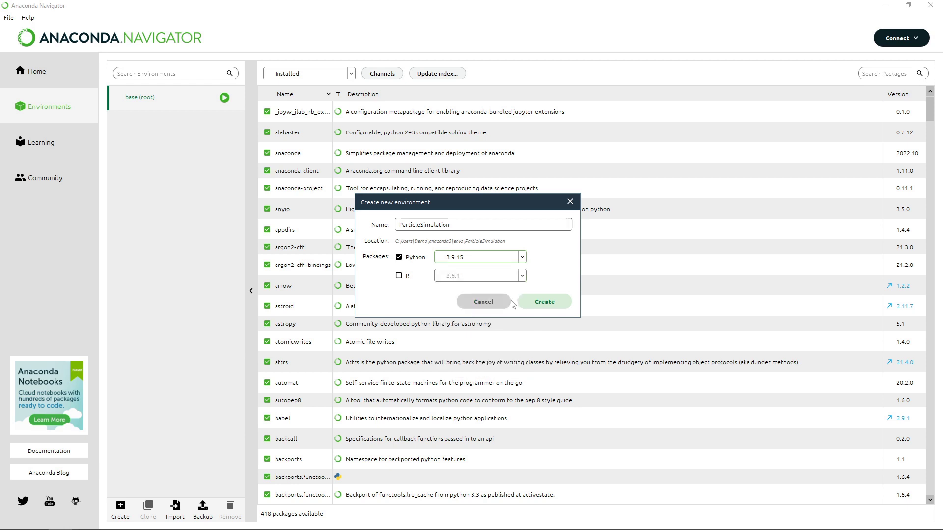
# - Create the ParticleSimulation environment and wait for its 12 packages to install
pyautogui.click(546, 304)
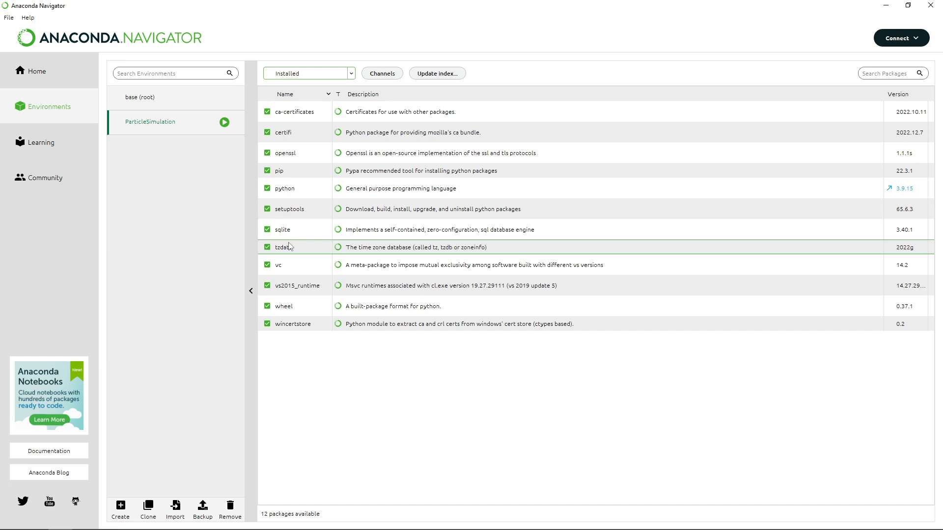
pyautogui.moveTo(319, 522)
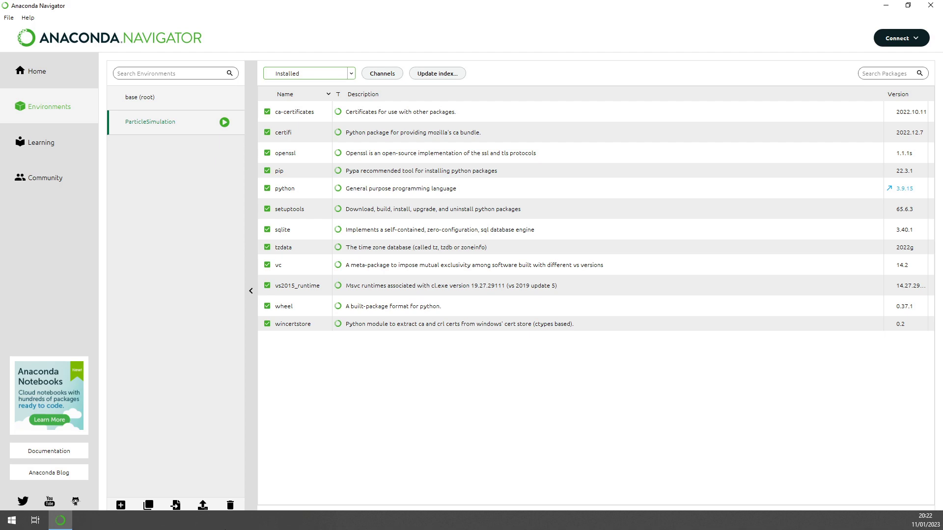
# - On the Home page, select ParticleSimulation as the environment and launch VS Code
pyautogui.click(11, 521)
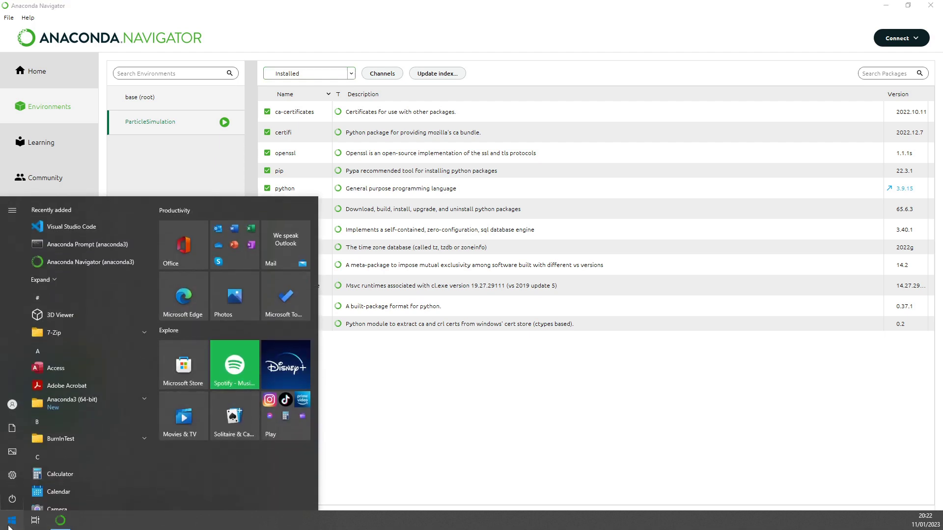
pyautogui.write('vs')
pyautogui.press('BackSpace')
pyautogui.press('BackSpace')
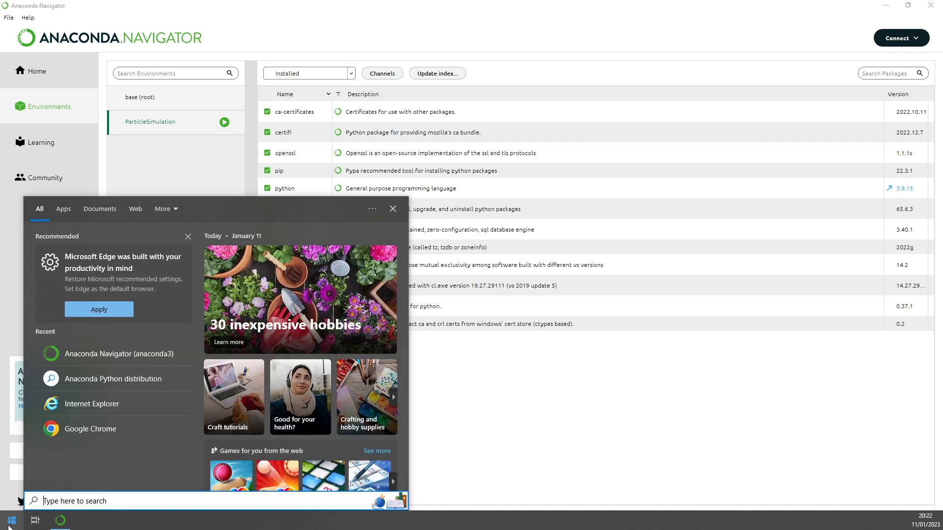
pyautogui.click(37, 71)
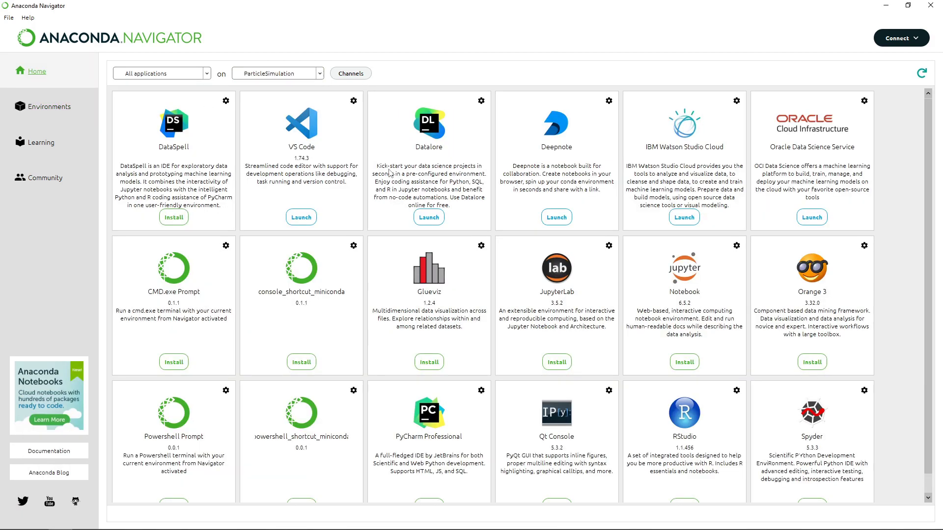
pyautogui.click(309, 219)
pyautogui.click(271, 74)
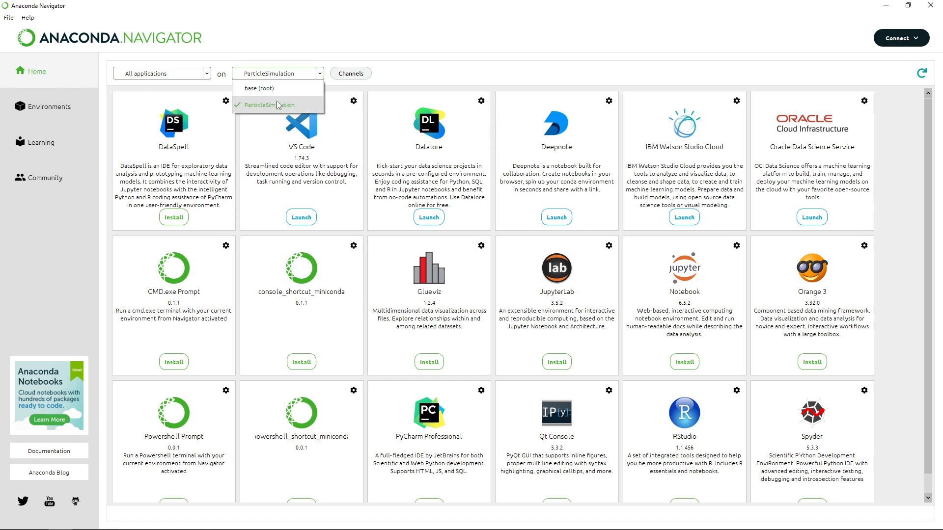
pyautogui.click(310, 120)
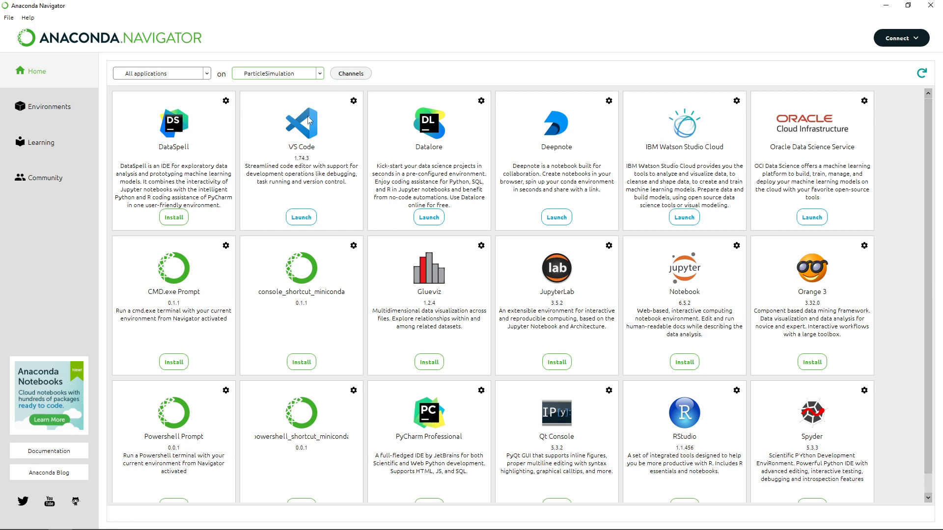
pyautogui.click(302, 217)
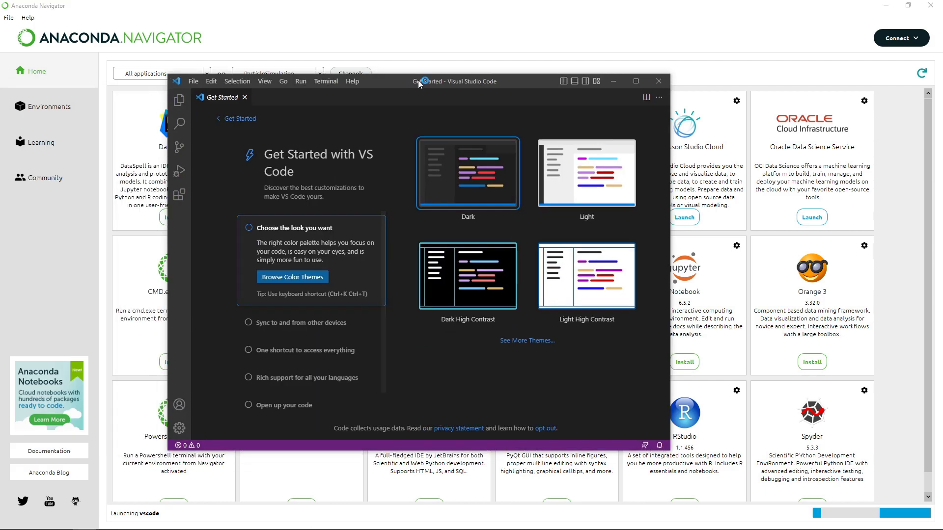
# - Maximize VS Code, mark the color-theme step done with Dark, and open Learn the Fundamentals
pyautogui.doubleClick(419, 83)
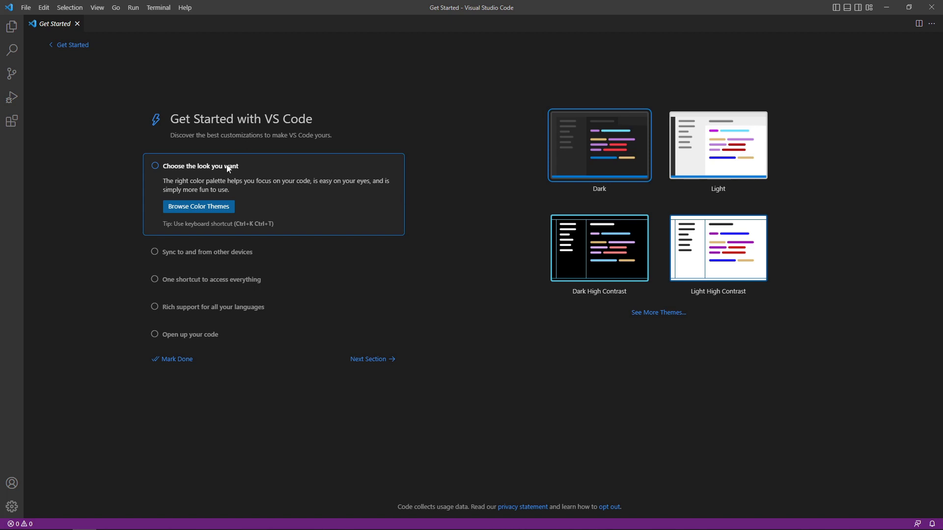
pyautogui.click(609, 149)
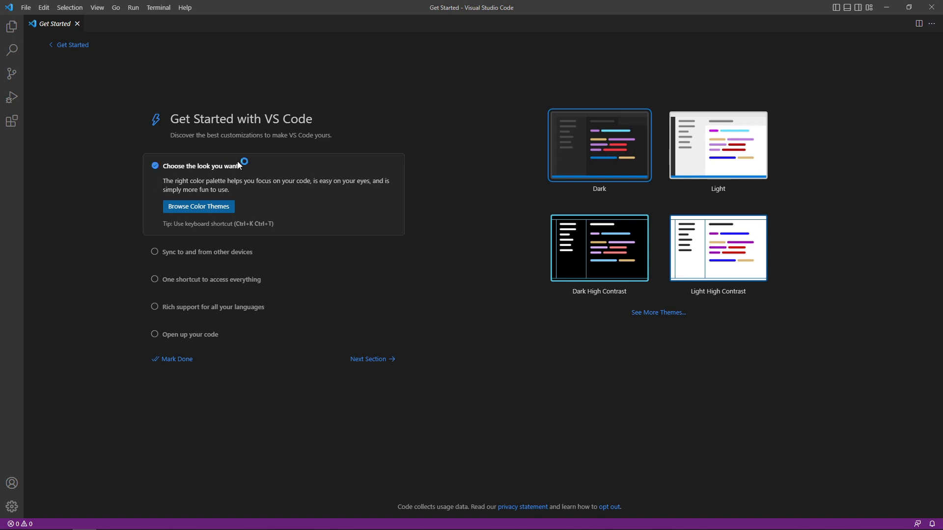
pyautogui.click(383, 359)
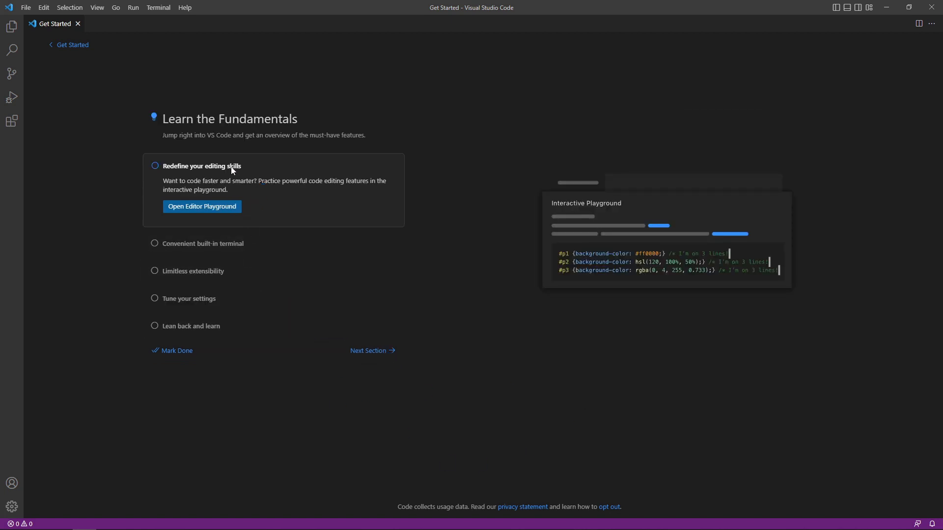
# - Use the Get Started back link to reach the Welcome page with Start, Recent and Walkthroughs
pyautogui.click(183, 353)
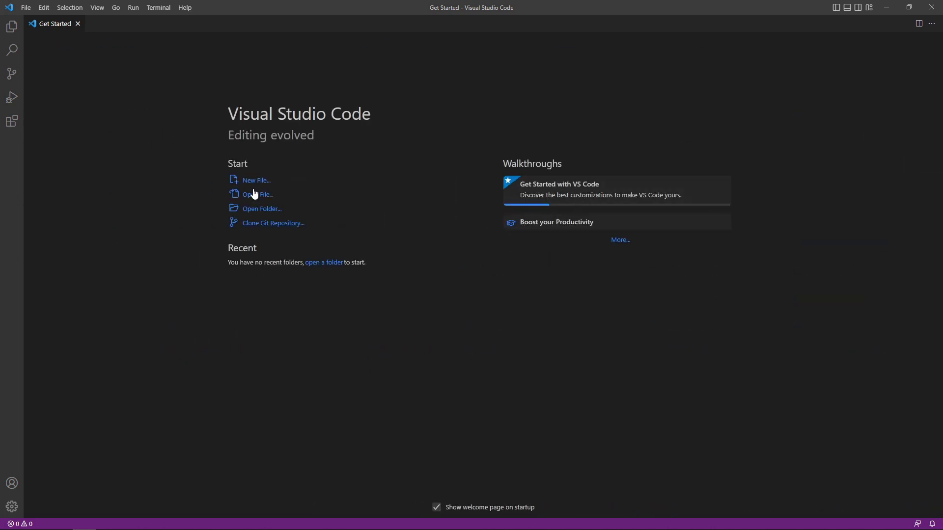